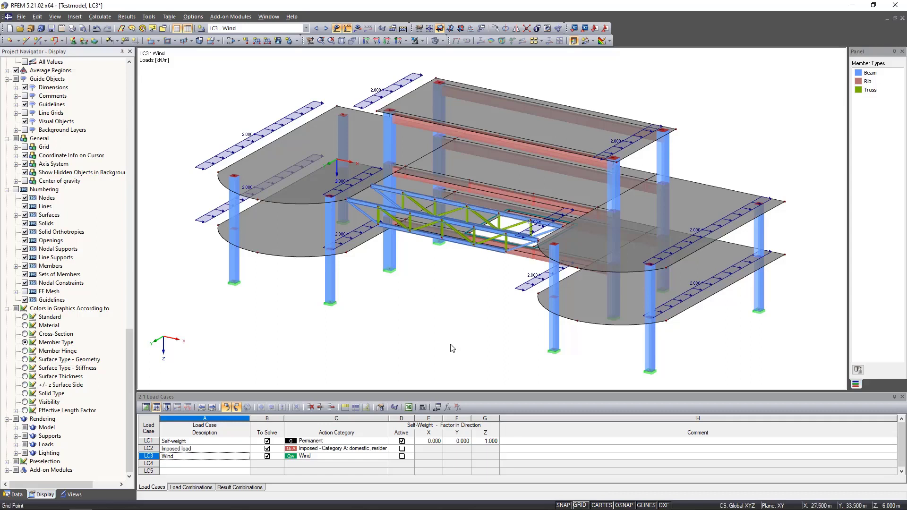
- Make LC2 Imposed load the active load case and view the model from reverse Y-direction
click(306, 29)
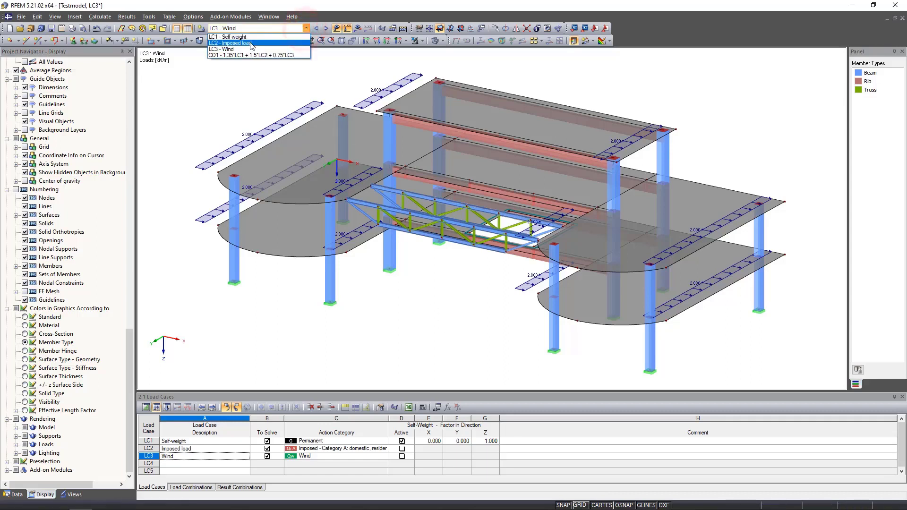
click(252, 43)
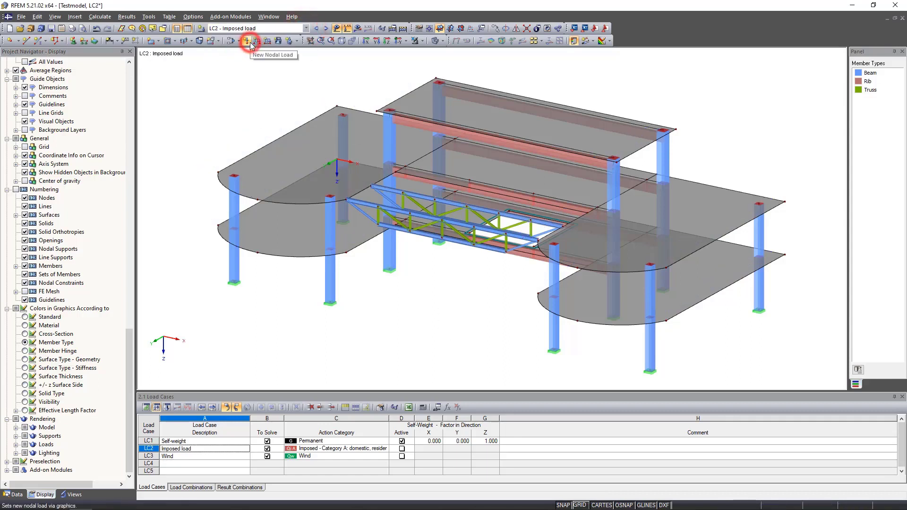
click(399, 41)
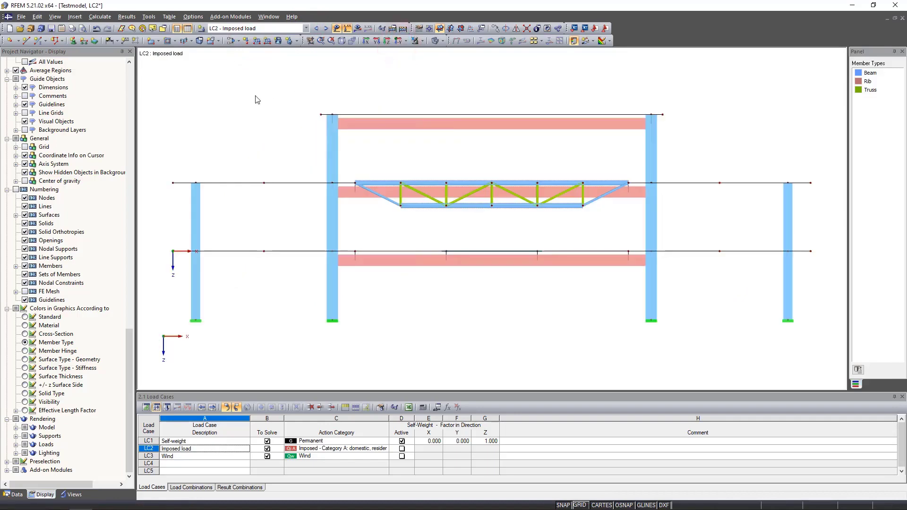
- Apply a uniform 2 kN/m² surface load to the top, middle and lower floor slabs
click(279, 42)
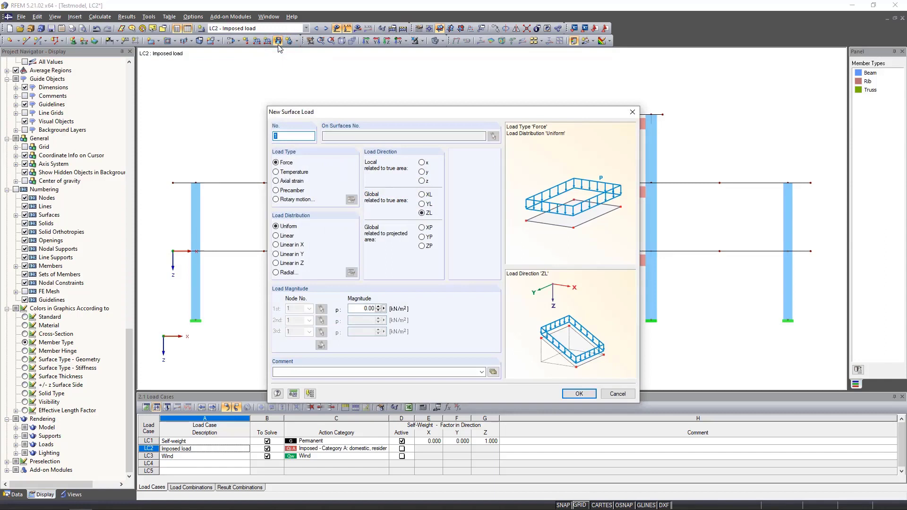
click(366, 309)
text(2)
click(579, 394)
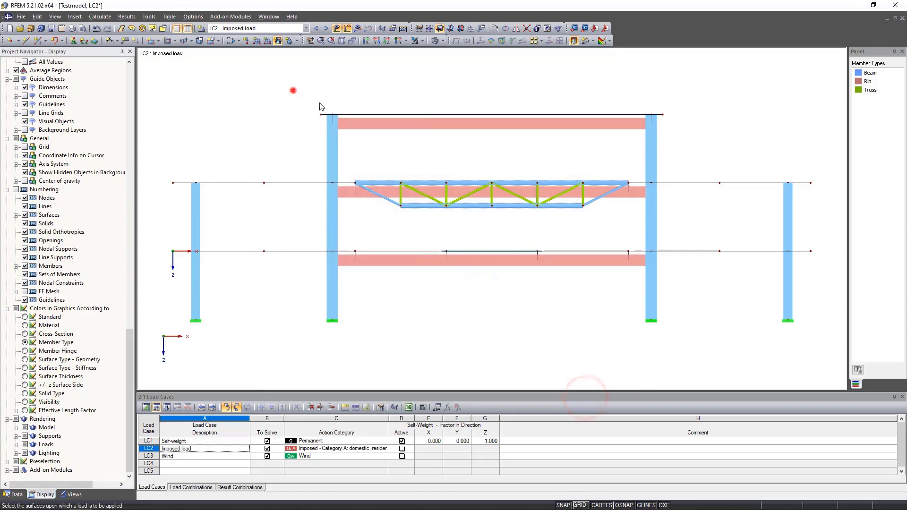
click(293, 90)
click(158, 161)
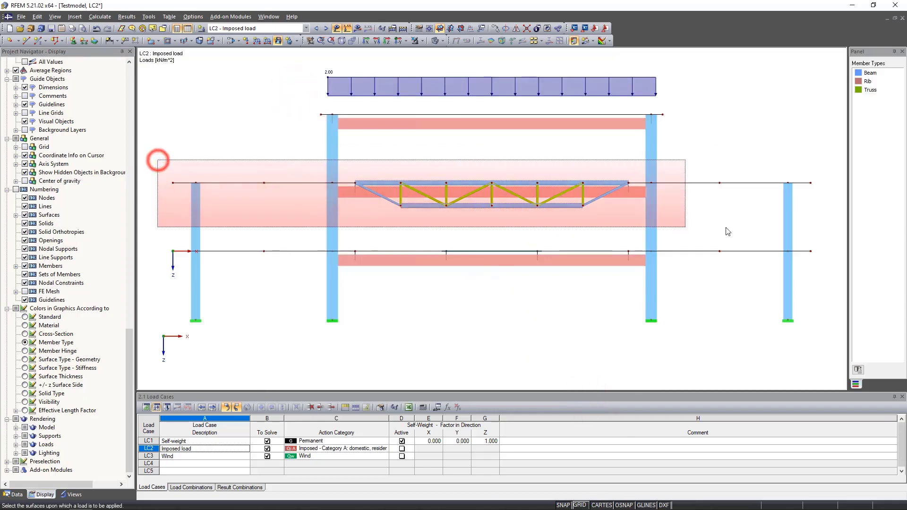
click(158, 232)
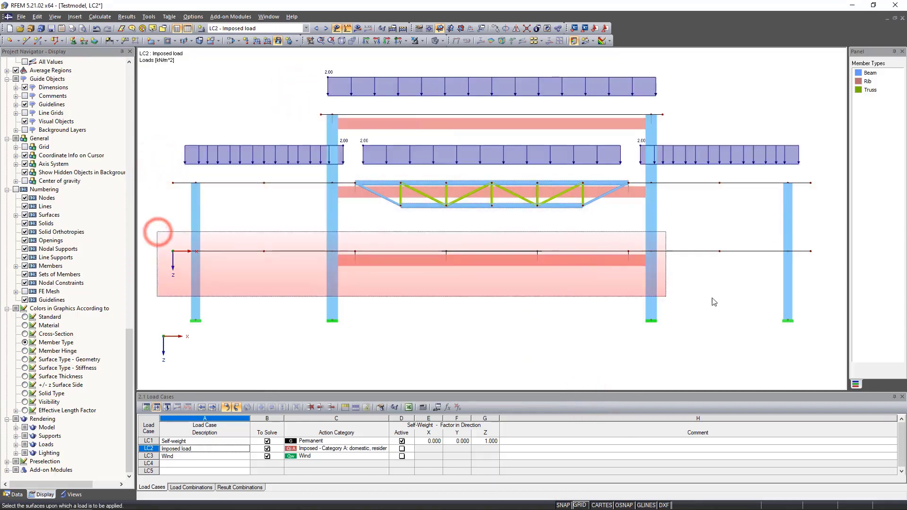
right_click(498, 332)
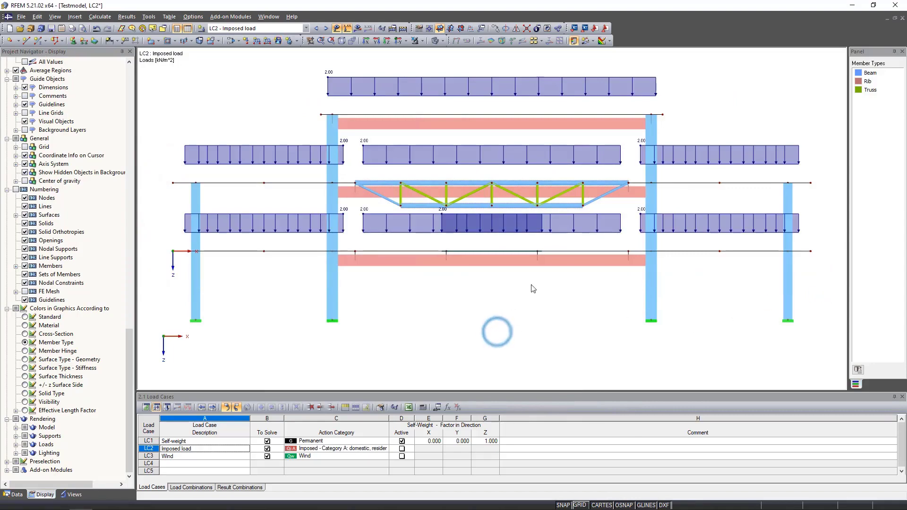
key(F7)
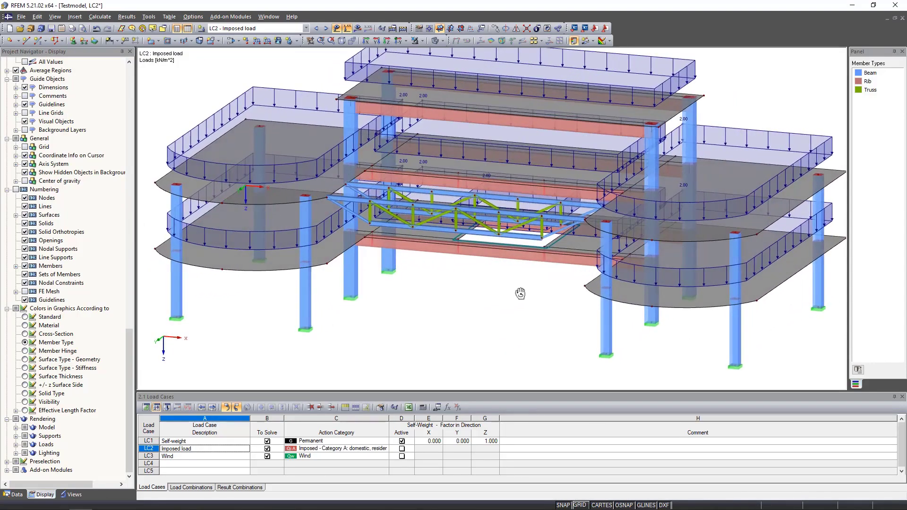
middle_drag(497, 315, 494, 312)
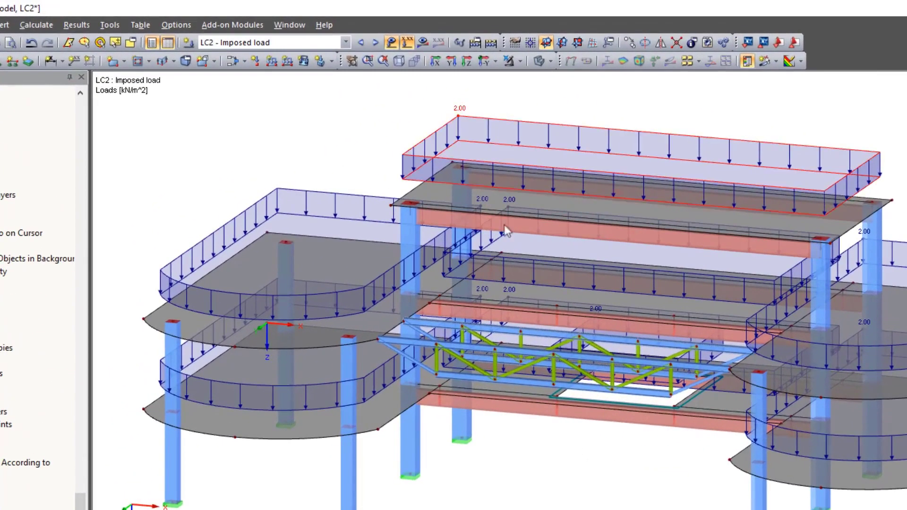
click(407, 43)
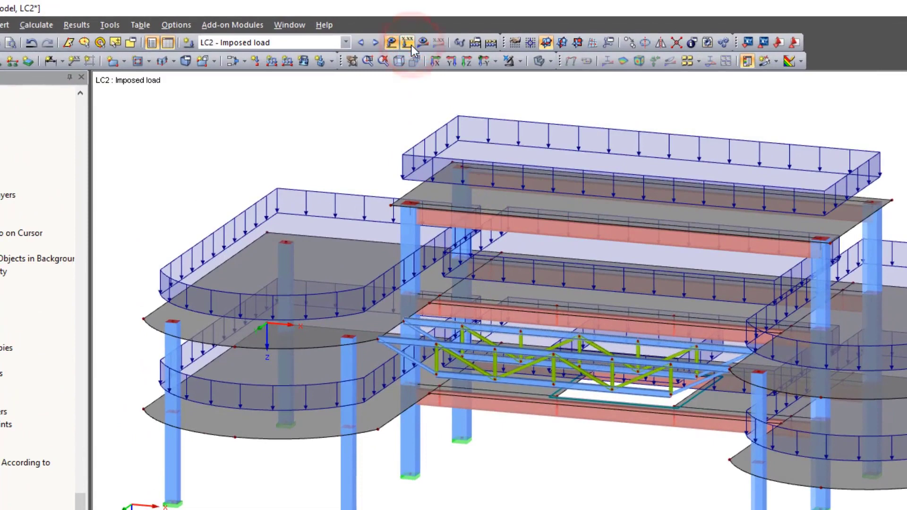
click(410, 44)
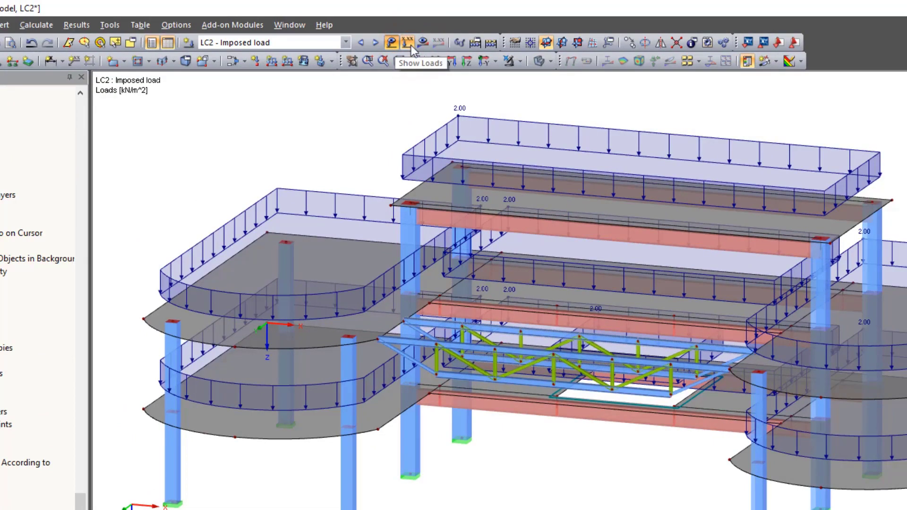
click(391, 43)
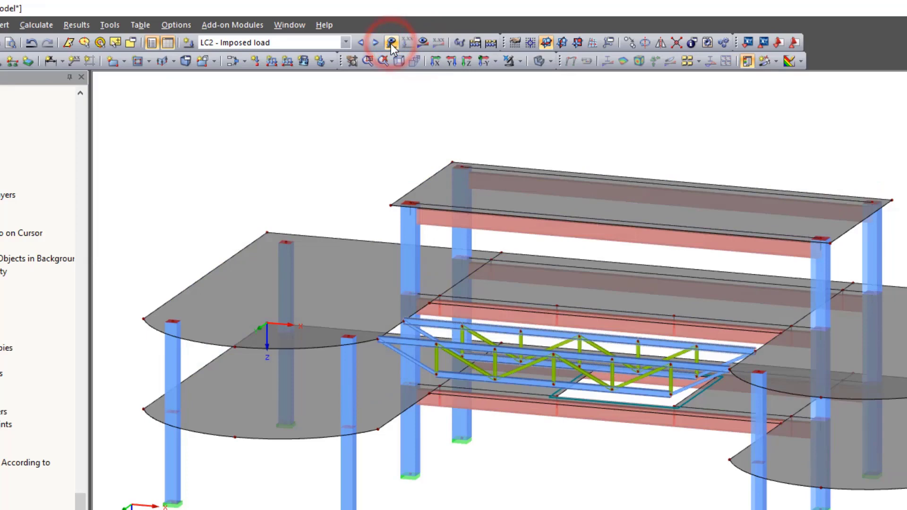
click(391, 43)
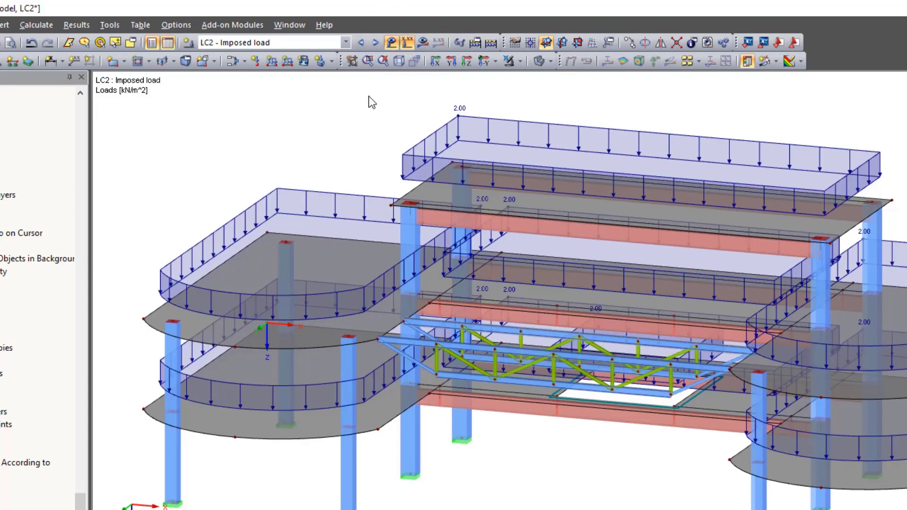
- Run the plausibility check on all load cases and close the no-errors report
click(464, 43)
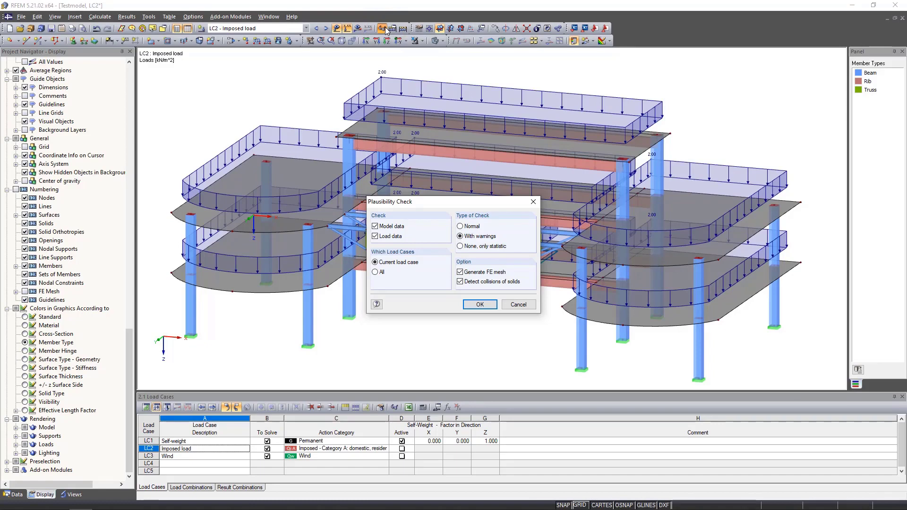
click(375, 272)
click(477, 305)
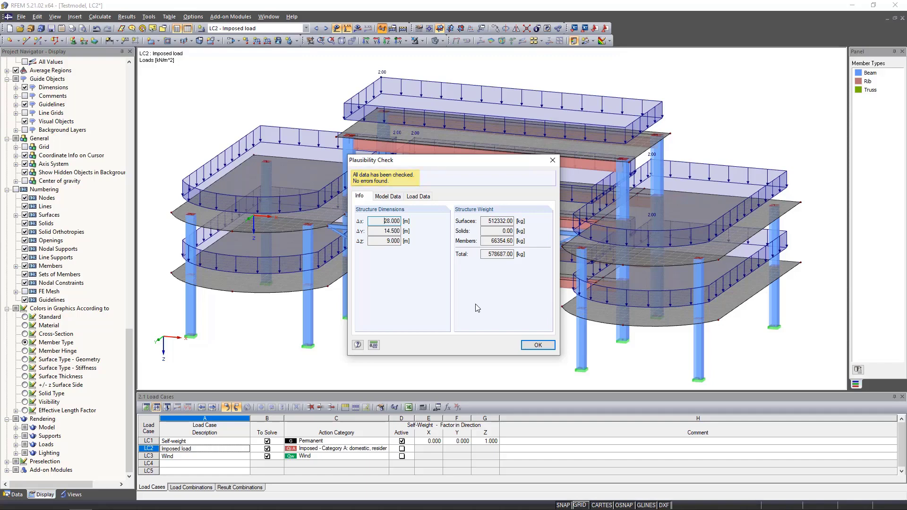
click(539, 345)
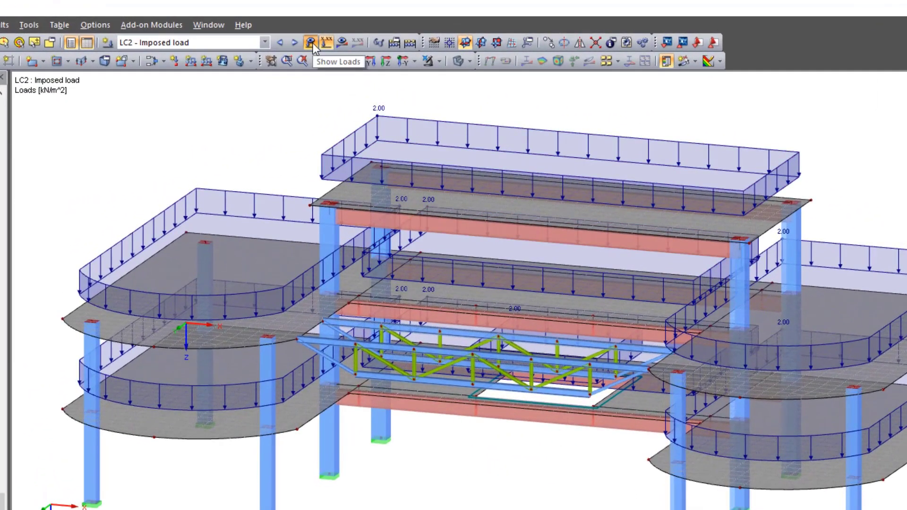
- Hide the loads and calculate all load cases, showing LC2 deformations up to 2.0 mm
click(311, 43)
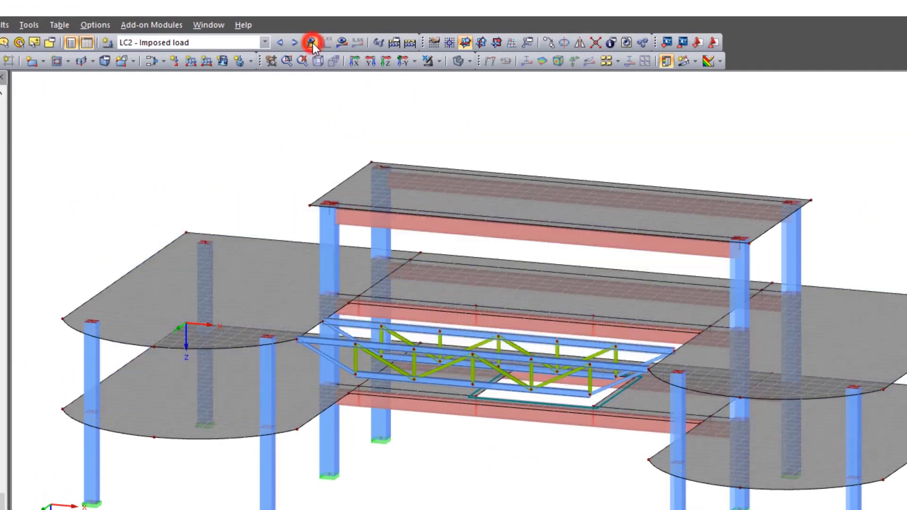
click(410, 43)
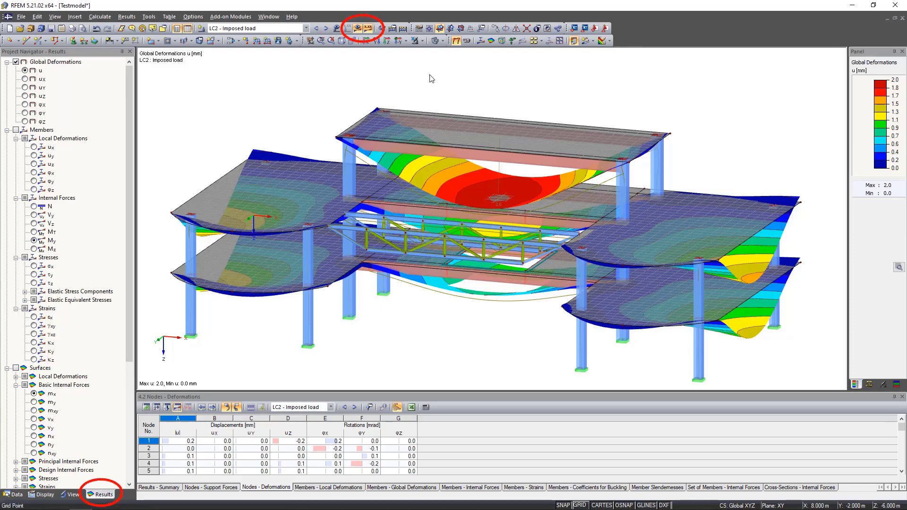
- Enable Smooth color transition for the deformation contours in the panel options
click(358, 29)
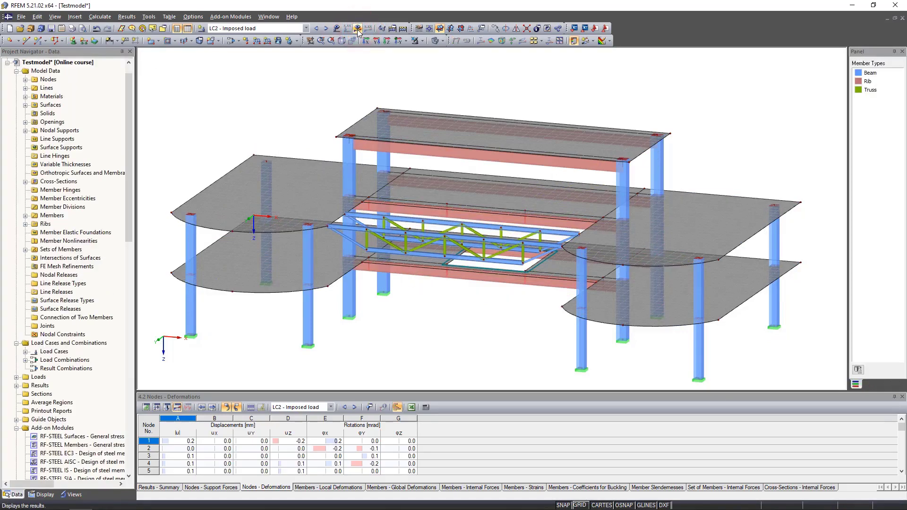
click(358, 29)
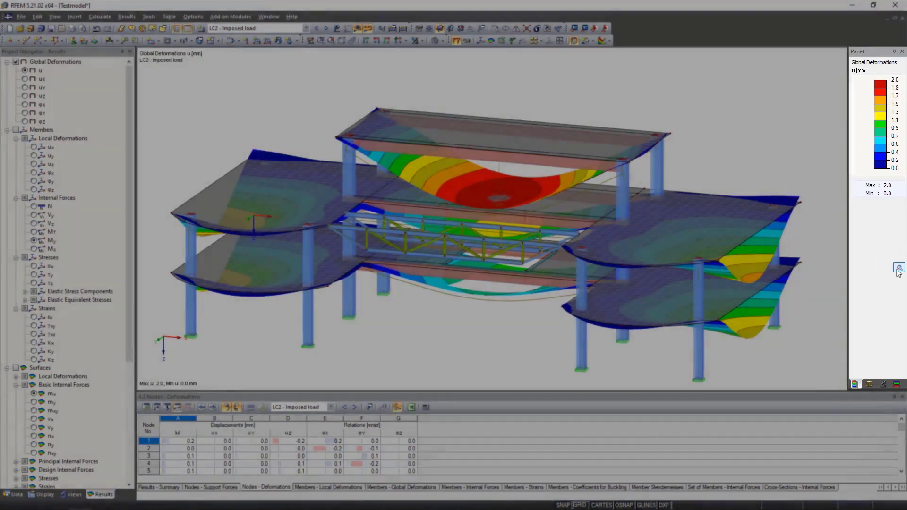
click(899, 267)
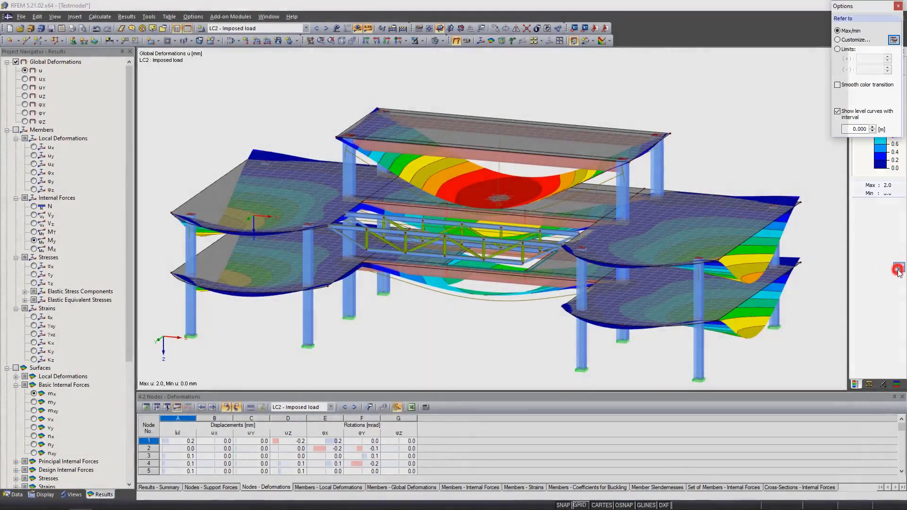
click(838, 85)
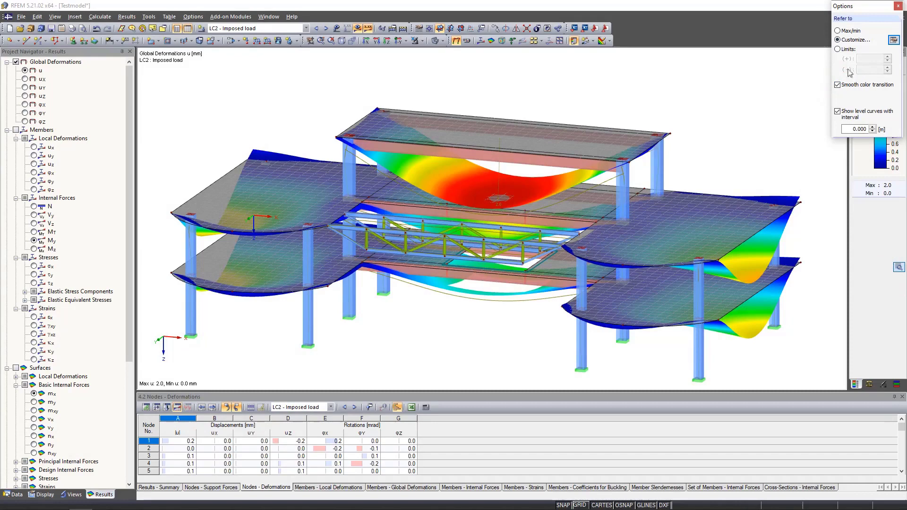
click(897, 6)
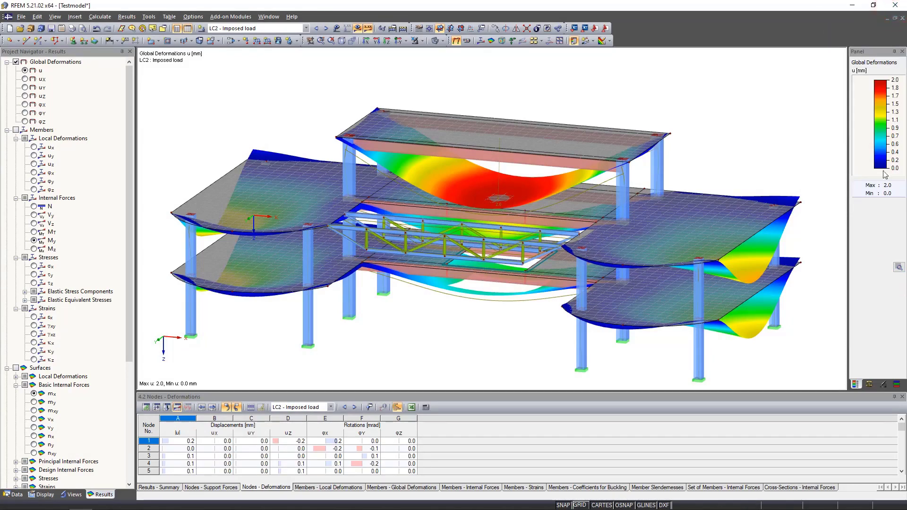
- Set the deformation scale factor on the panel's Factors tab to 750
click(869, 385)
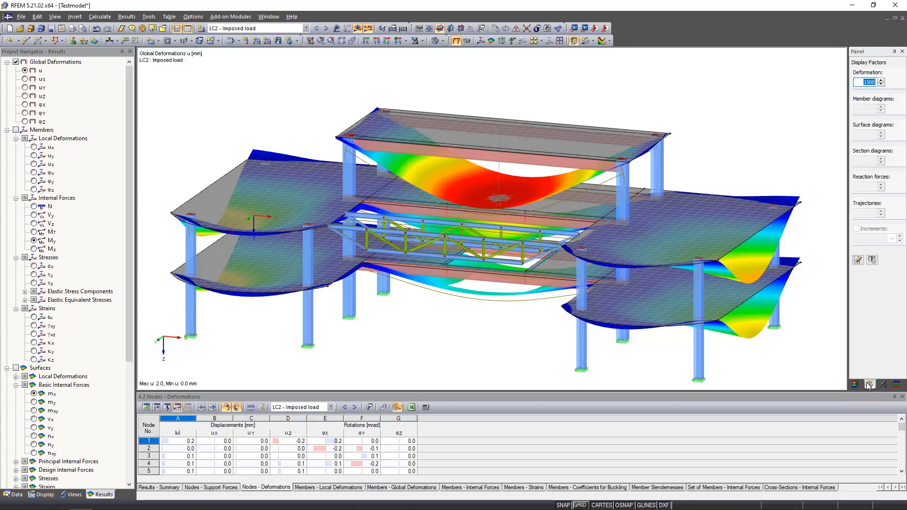
click(881, 84)
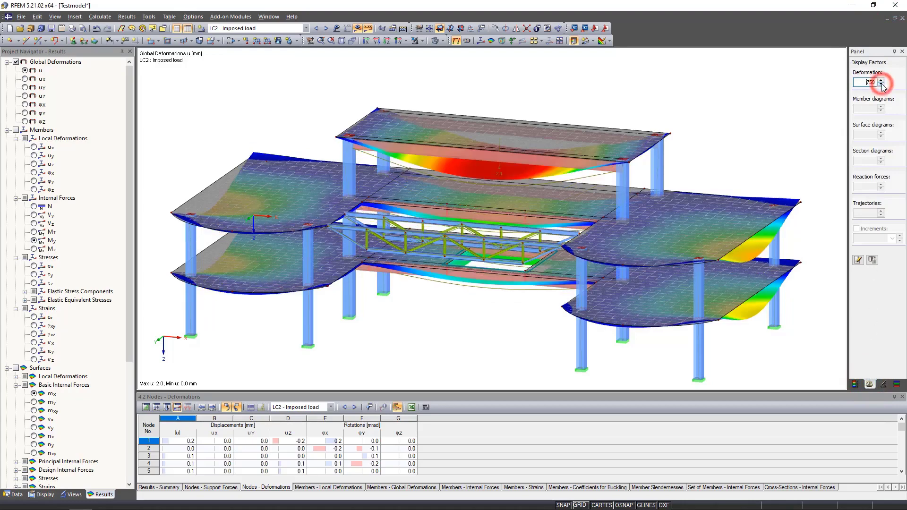
click(882, 84)
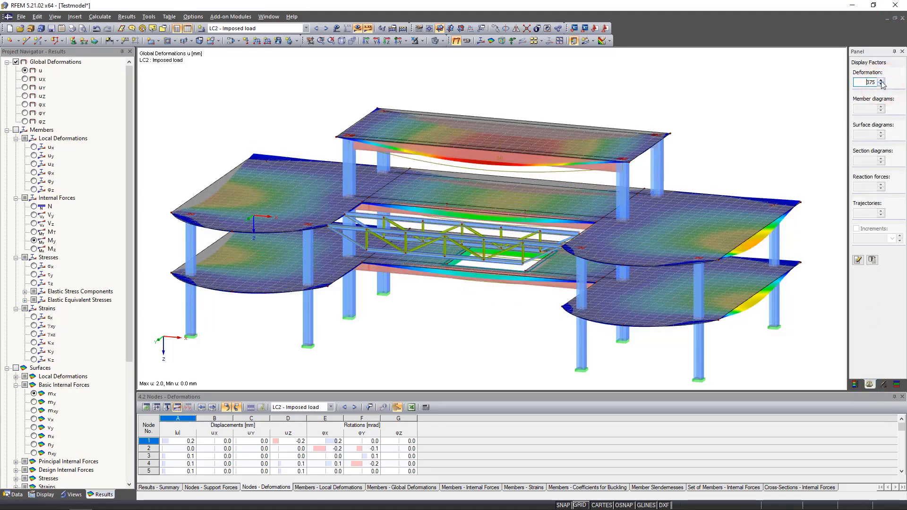
click(881, 81)
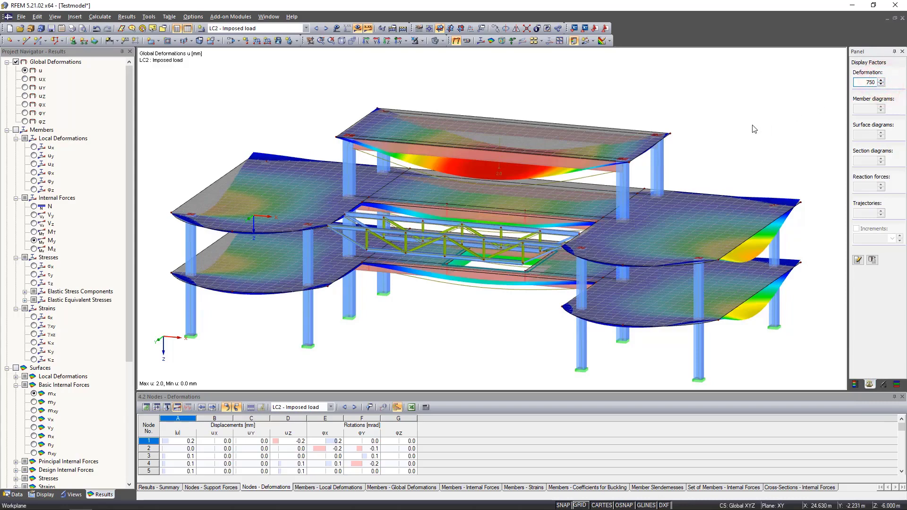
- Compare the ux, uY and uZ deformation components, then return to total deformation u
click(25, 79)
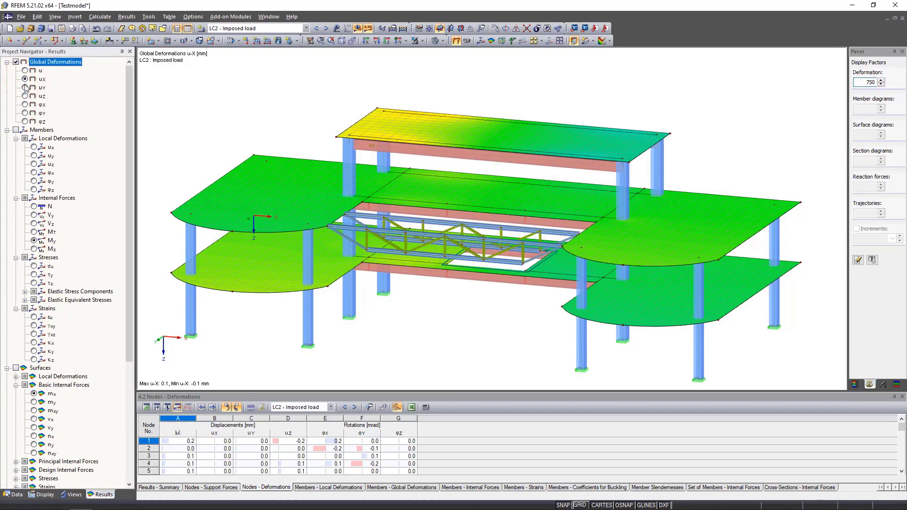
click(25, 88)
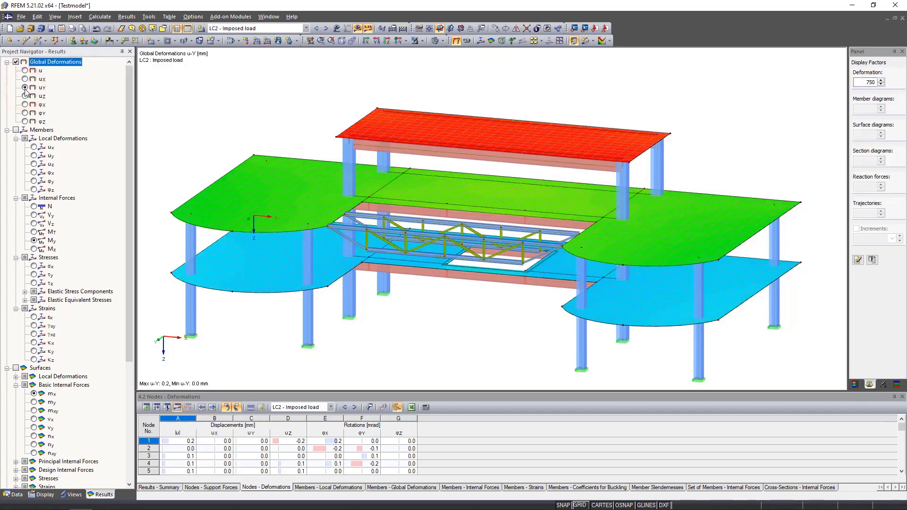
click(25, 96)
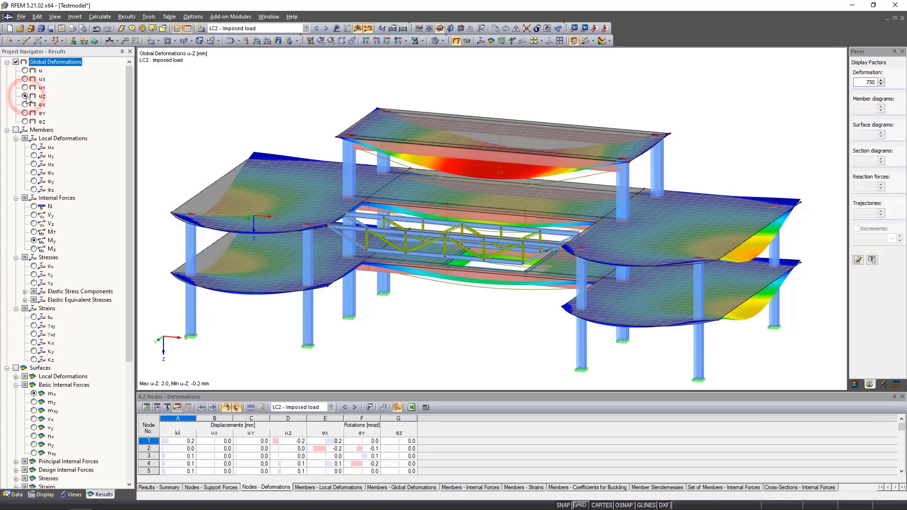
click(25, 70)
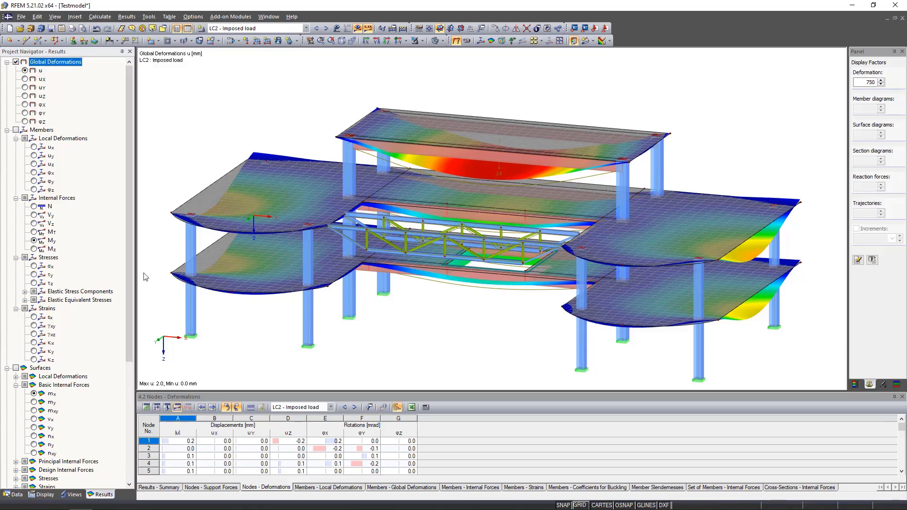
- Set Results > Deformation > Members display to Cross-Sections Colored
click(45, 495)
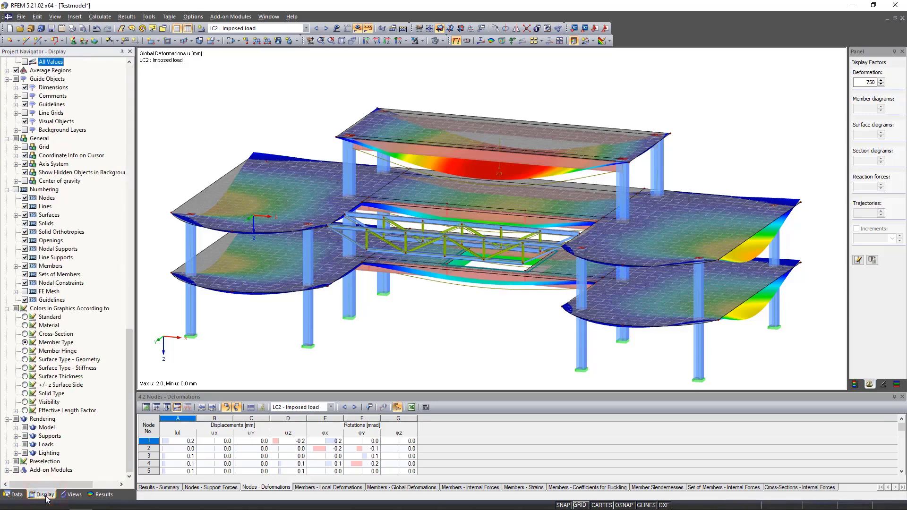
drag(127, 437, 153, 293)
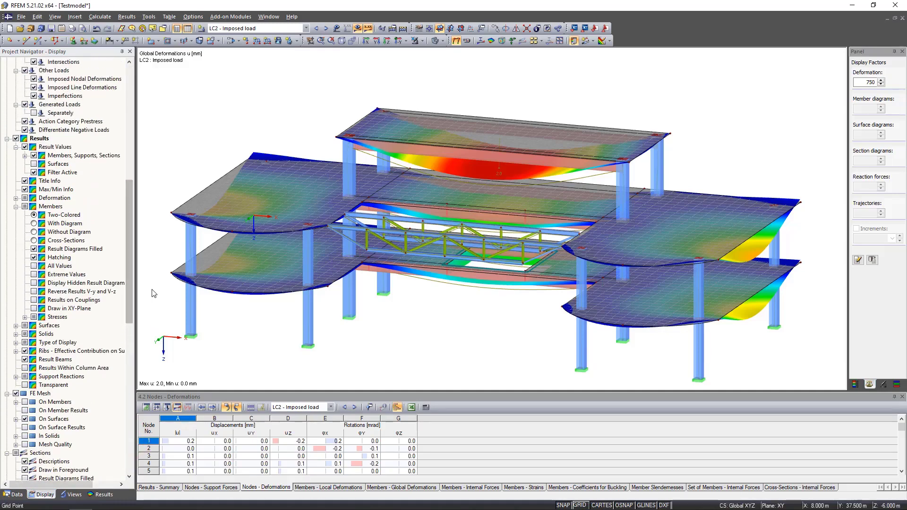
click(15, 198)
click(24, 206)
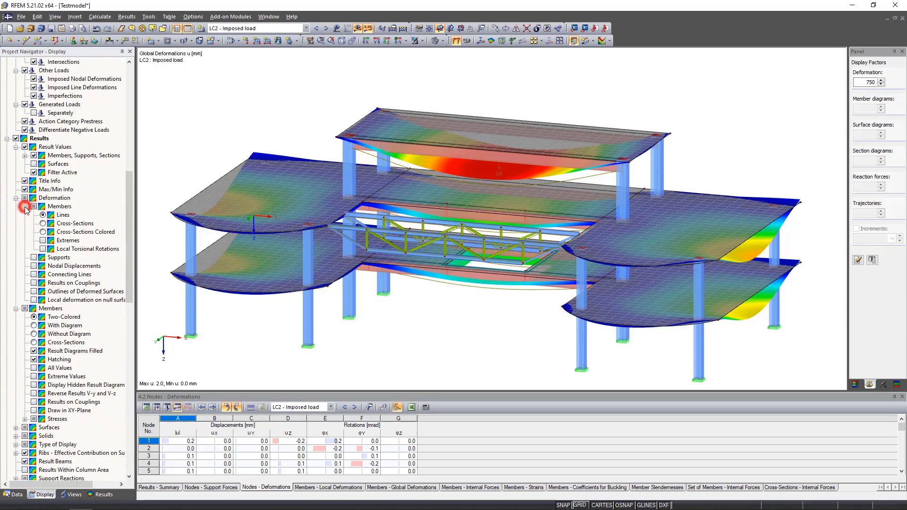
click(43, 232)
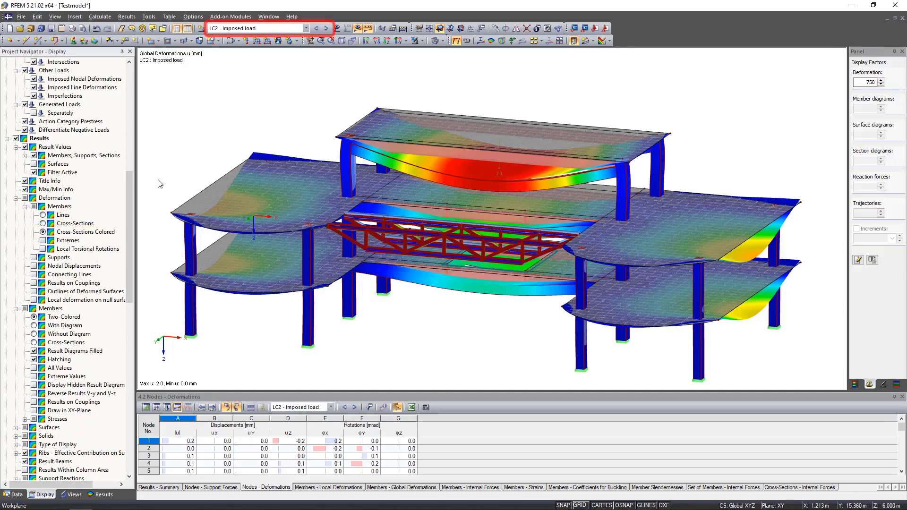
click(317, 30)
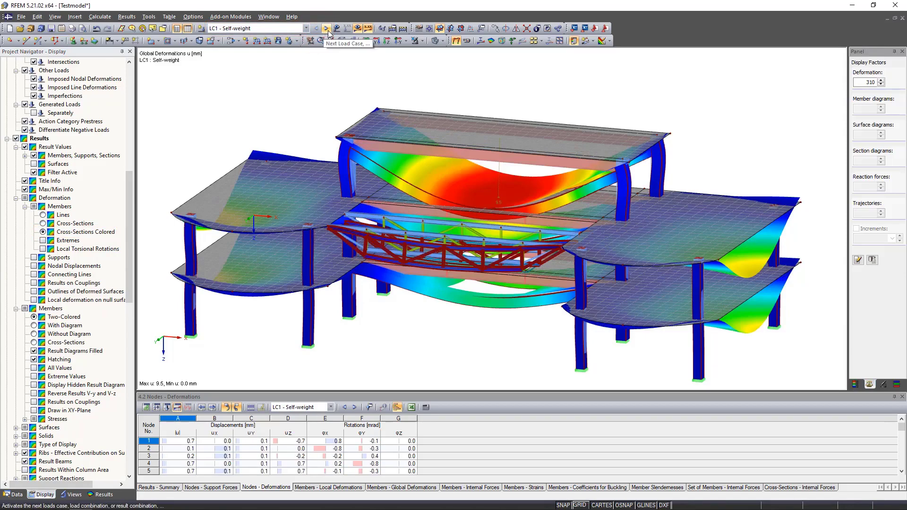
click(327, 30)
click(327, 28)
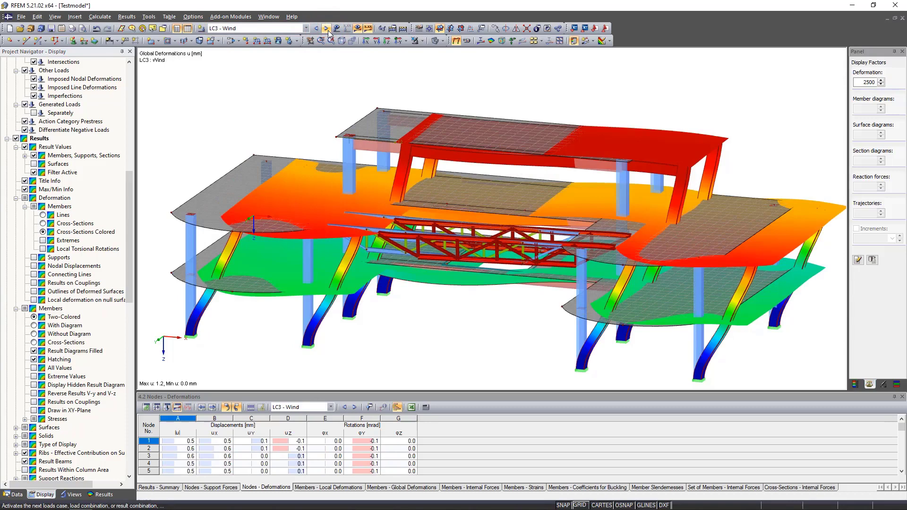
click(317, 29)
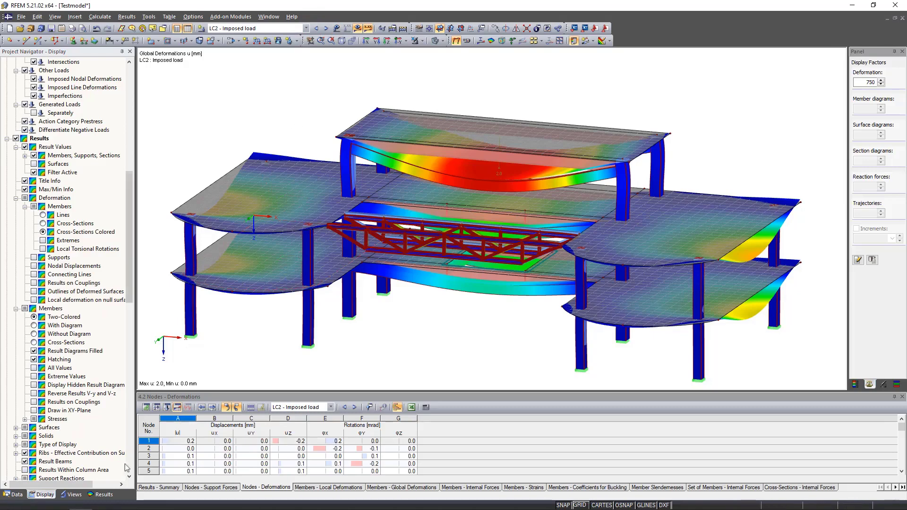
- Step through axial force N and shear Vy diagrams to the My moment diagrams, then show display settings
click(108, 497)
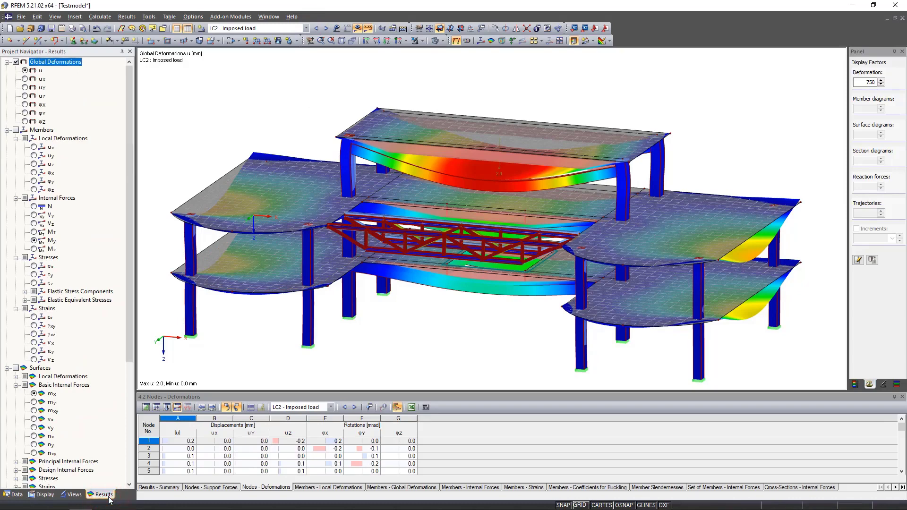
click(35, 207)
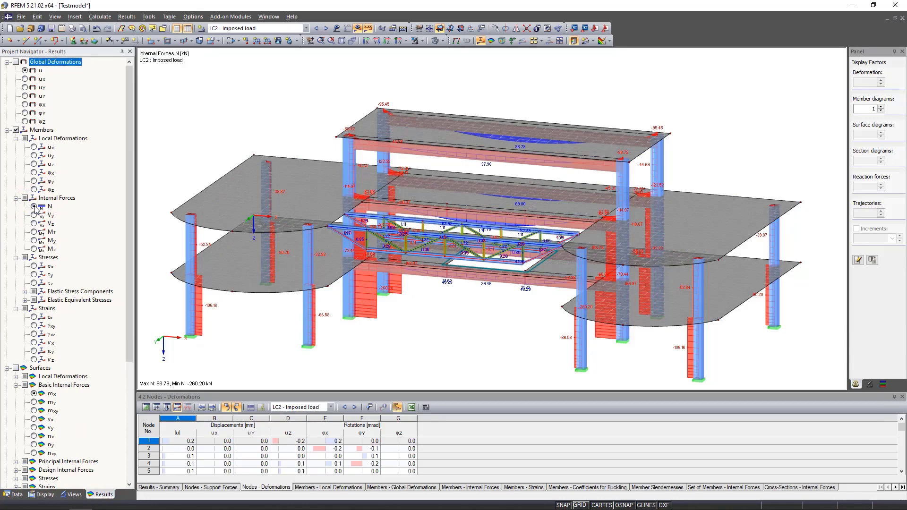
scroll(496, 237, up, 3)
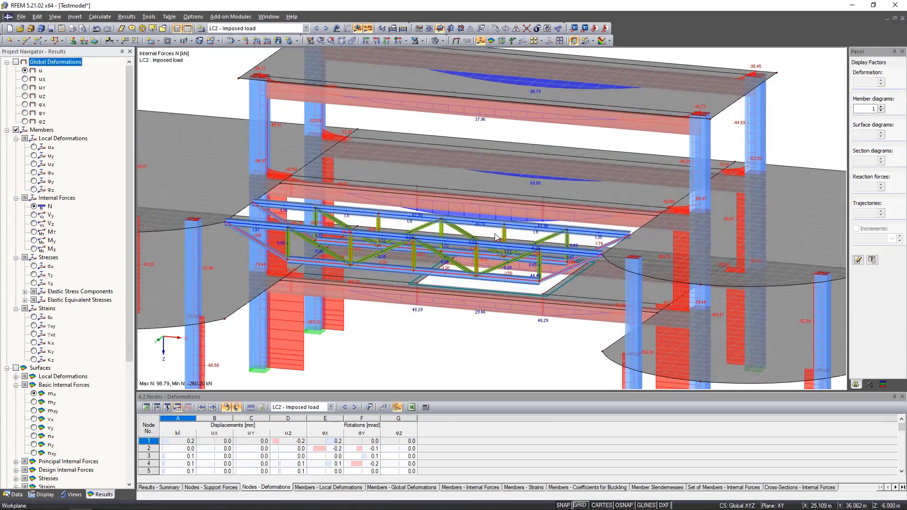
click(34, 215)
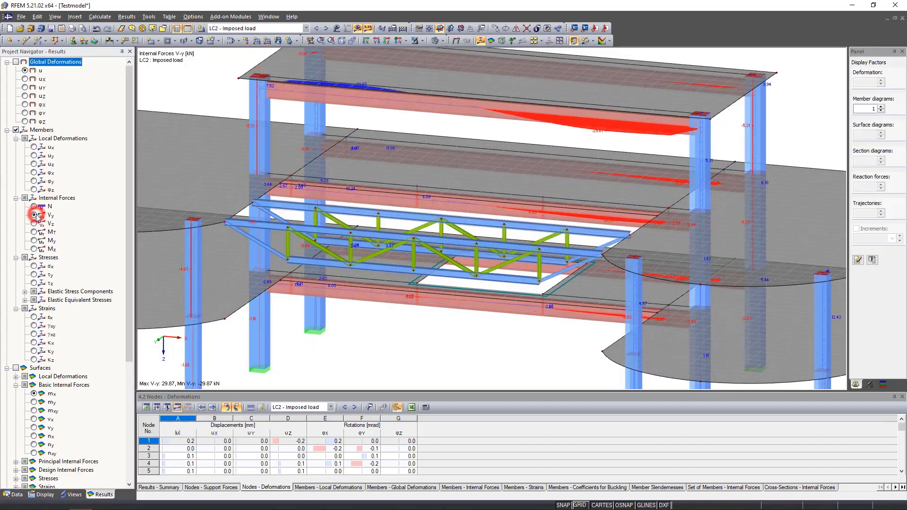
click(34, 240)
scroll(381, 344, down, 2)
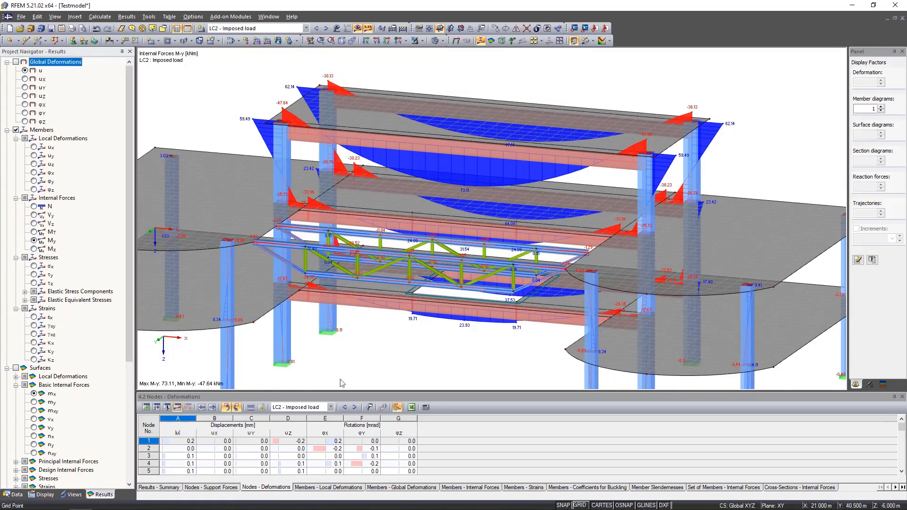
click(43, 494)
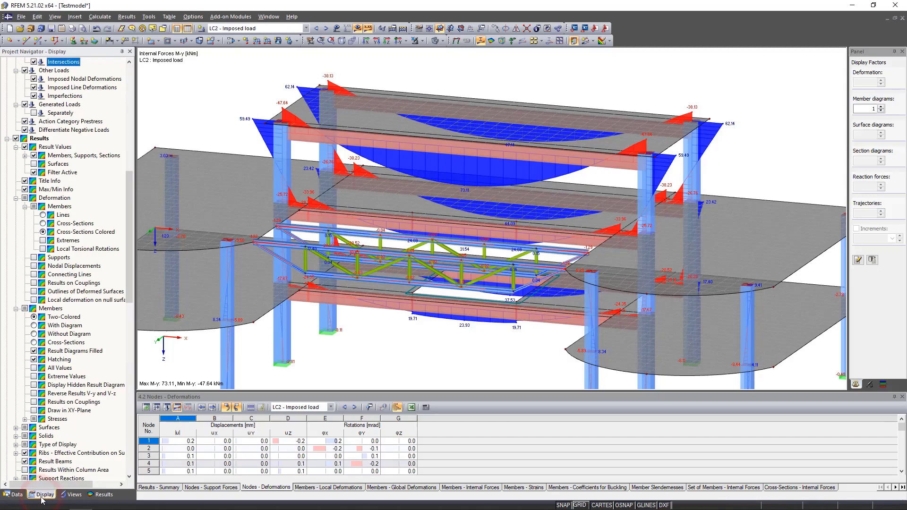
- Turn off hatching and keep Result Diagrams Filled so moments show as solid areas
click(33, 351)
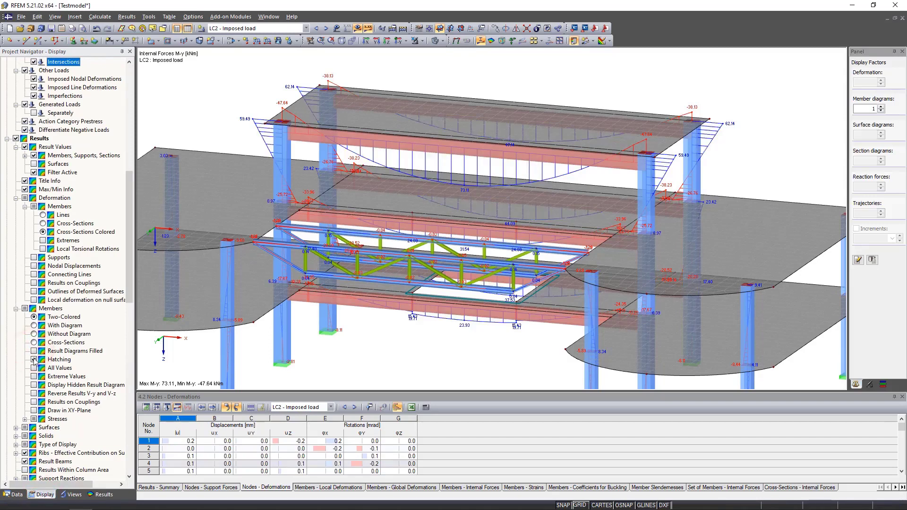
click(34, 360)
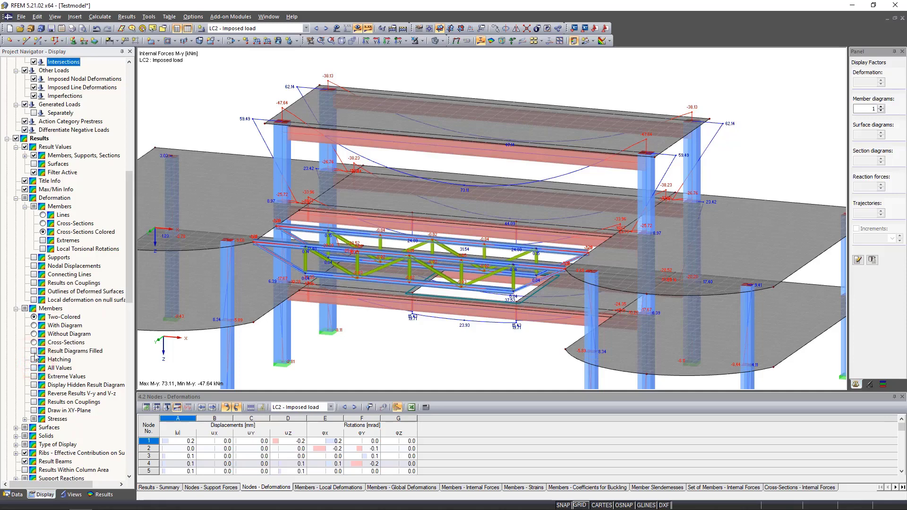
click(34, 351)
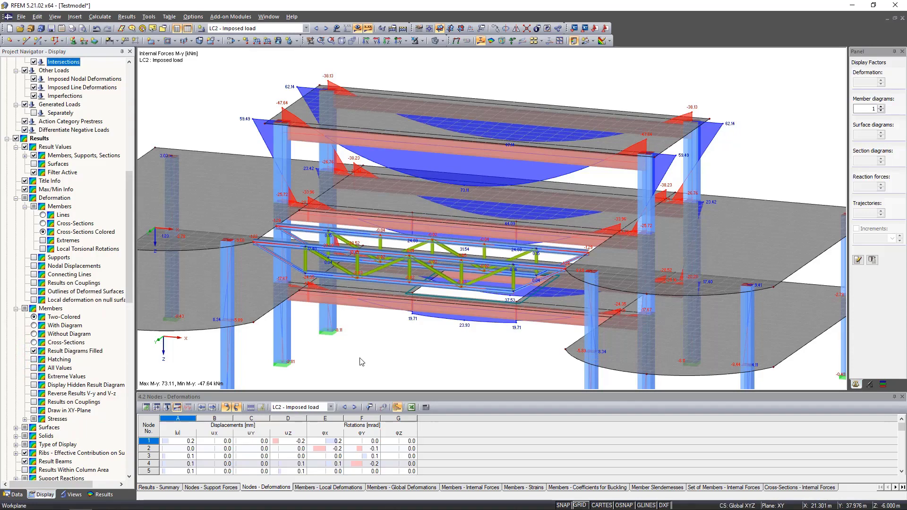
scroll(361, 362, down, 2)
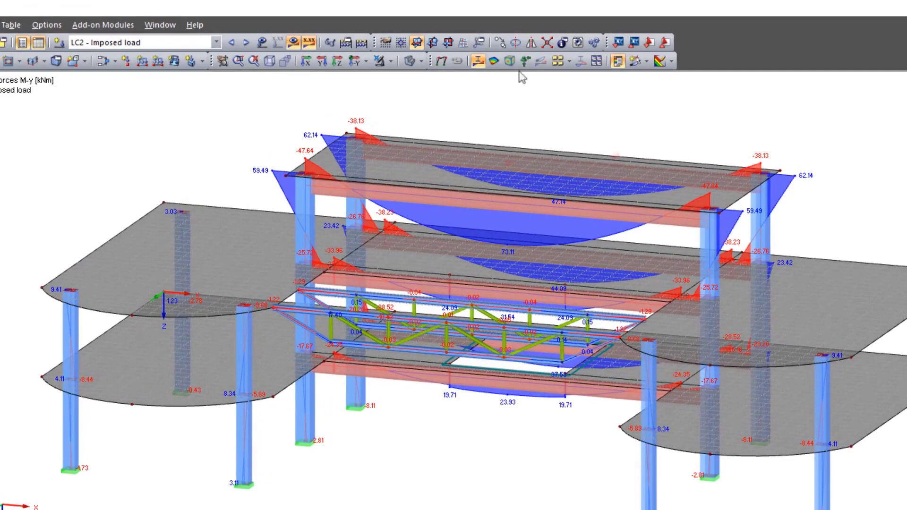
- Show support reaction arrows, with vertical reactions from 66.58 to 260.20 kN
click(524, 61)
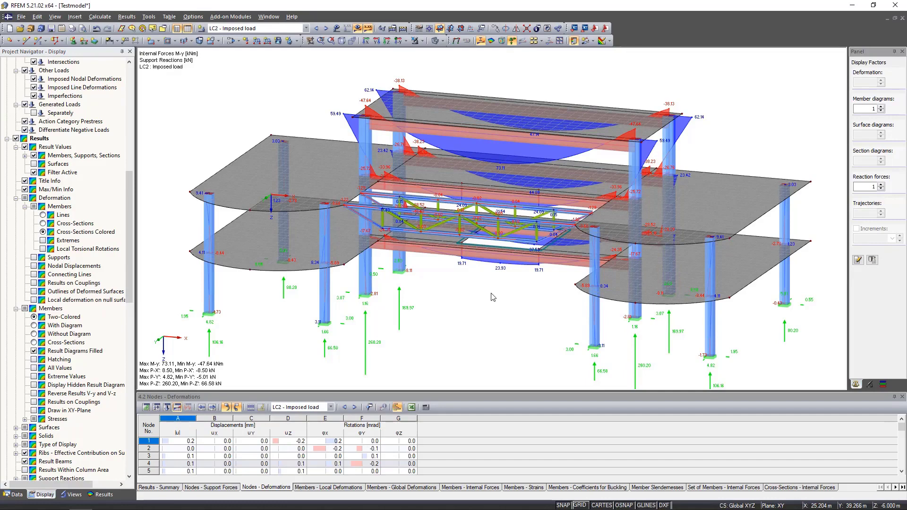
- Open member 7's result diagram showing LC2 deformation u of 0.1 mm and My from 6.39 to −2.81 kNm
right_click(362, 279)
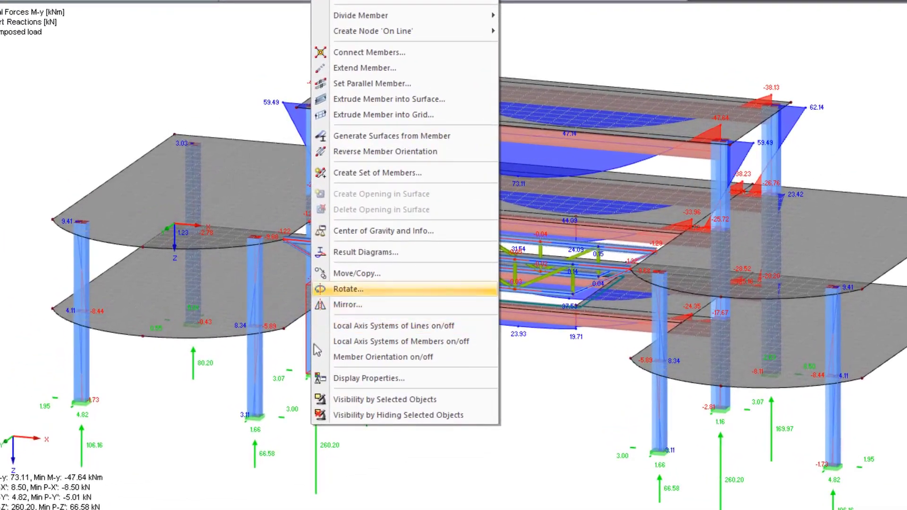
click(421, 251)
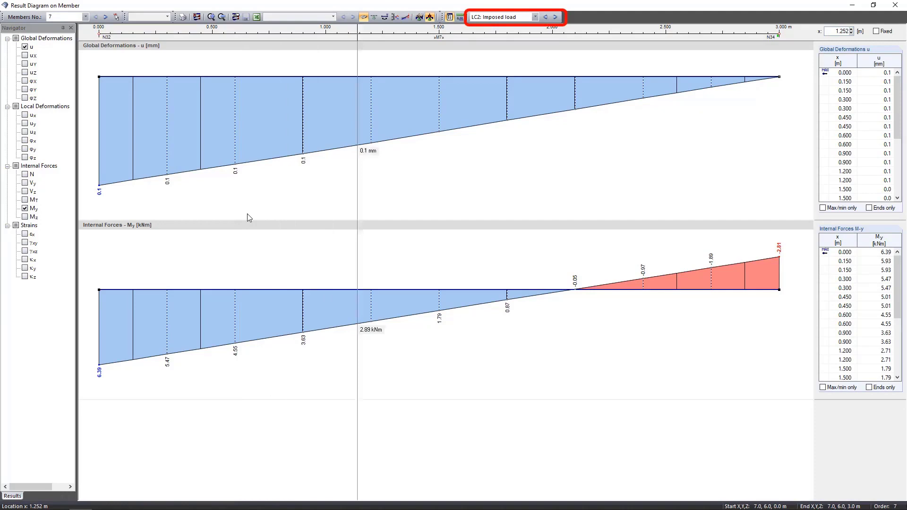
- Step member 7's diagram through LC3 Wind and LC1 Self-weight, back to LC2, then close it
click(547, 17)
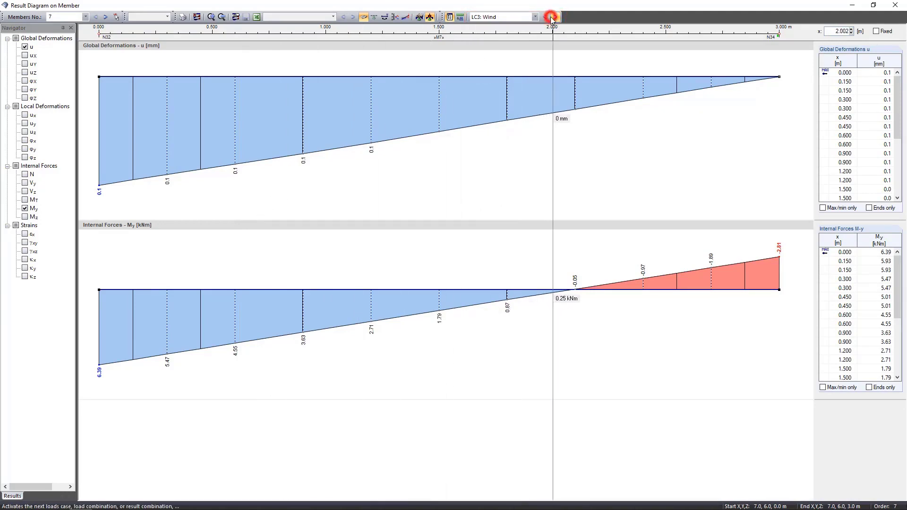
click(546, 17)
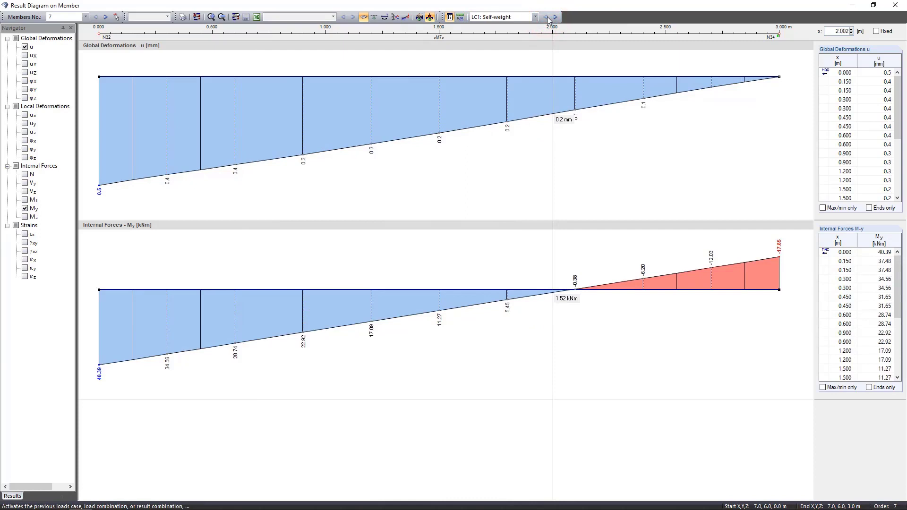
click(556, 17)
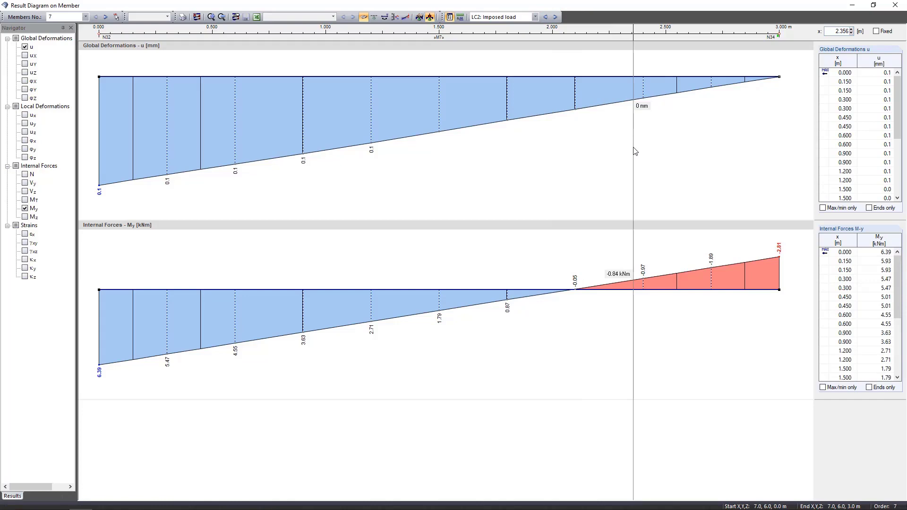
click(896, 5)
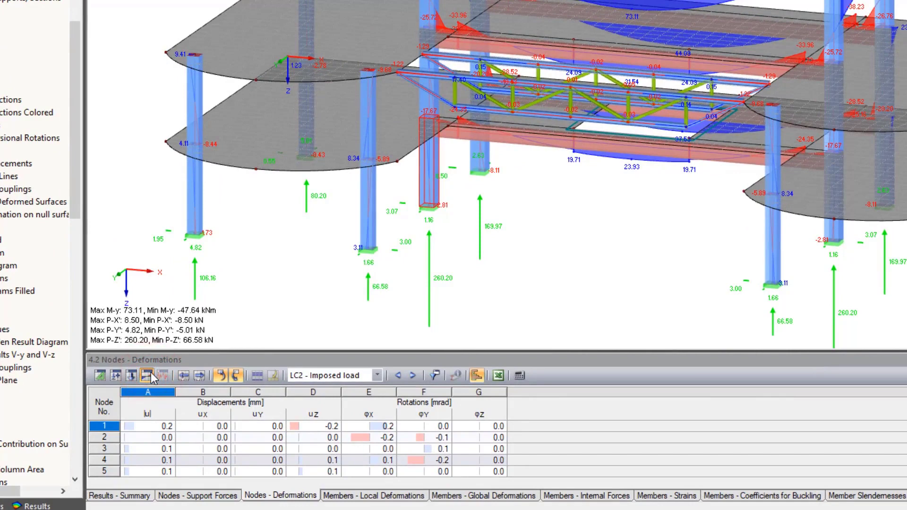
click(220, 377)
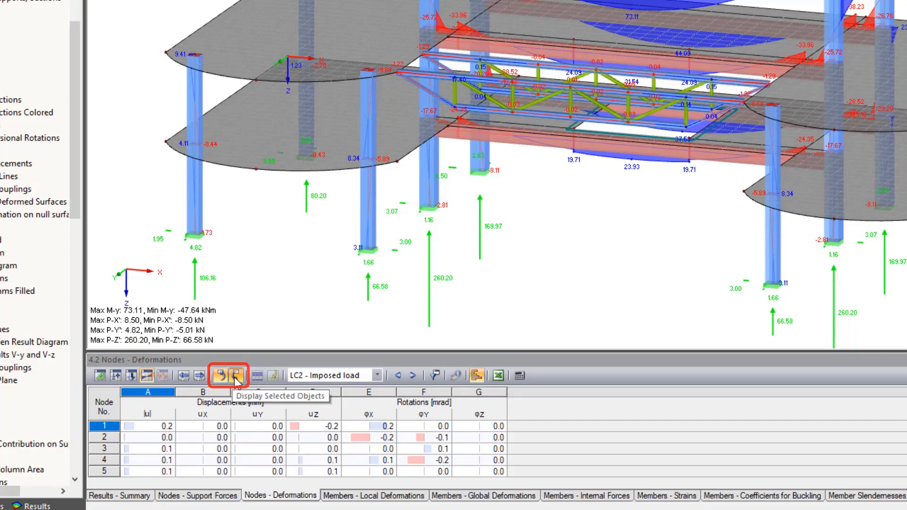
click(237, 376)
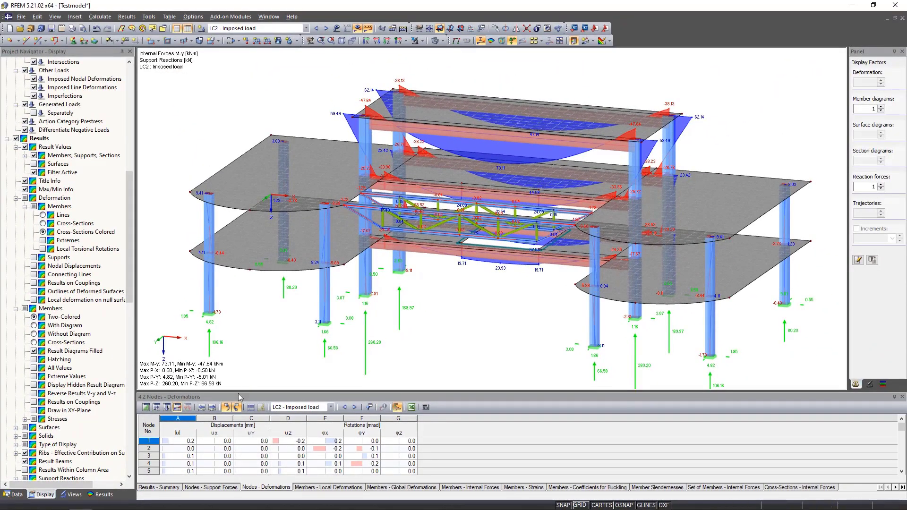
- Highlight nodes 1 to 5 in the model by selecting their rows in table 4.2 Nodes - Deformations
click(208, 444)
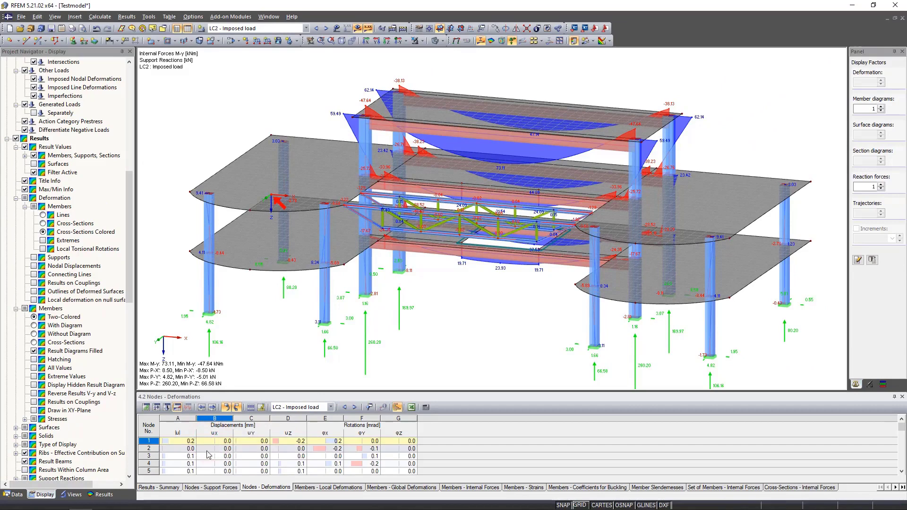
click(206, 449)
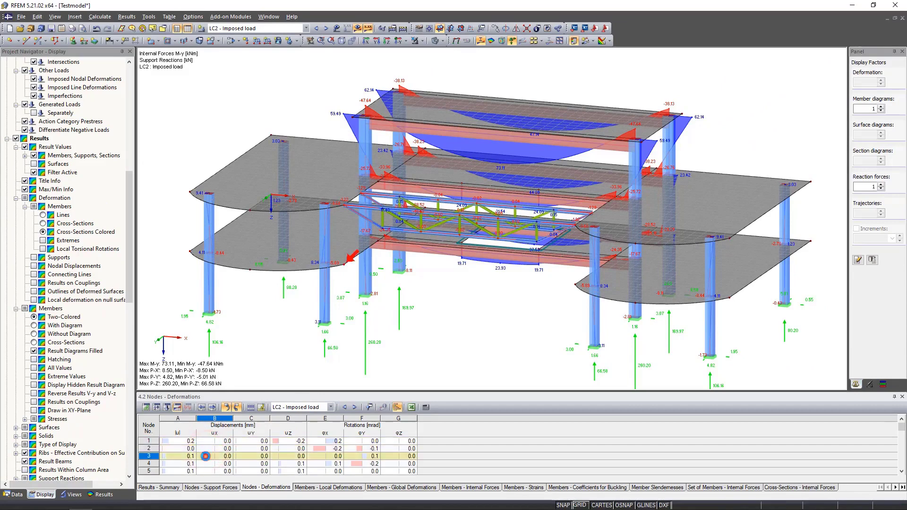
click(207, 457)
click(204, 464)
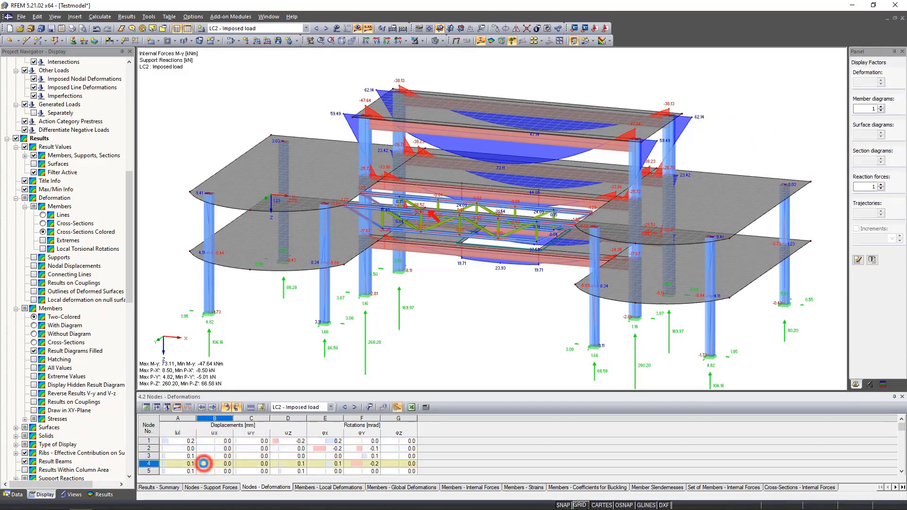
click(203, 471)
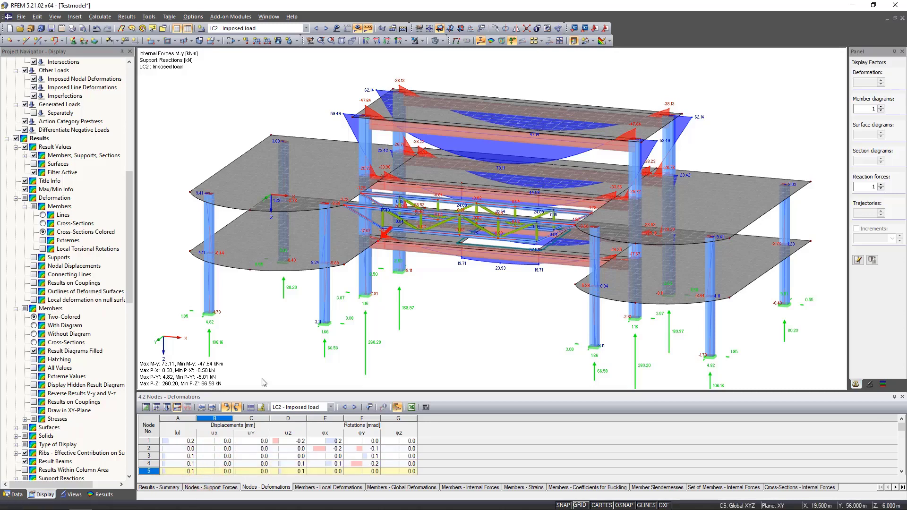
- Pick nodes 2, 42 and 41 in the 3D view to show their deformations in the table
click(190, 255)
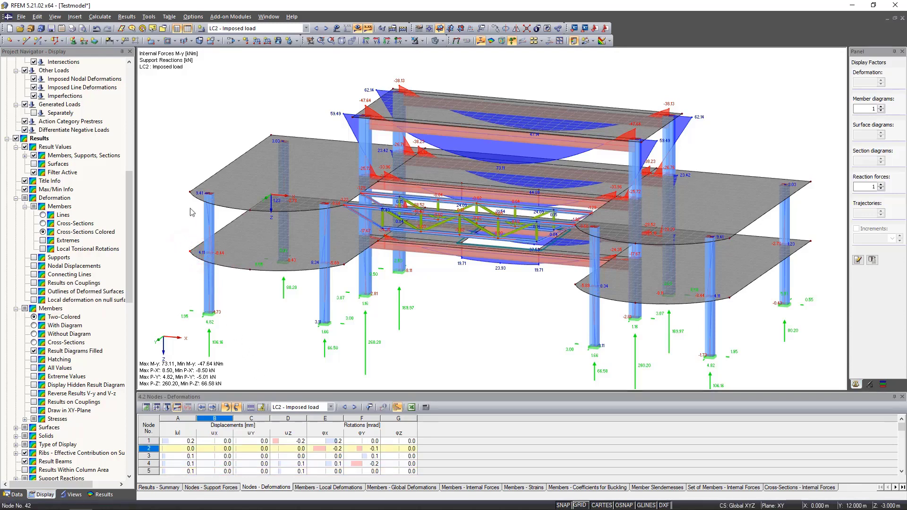
click(191, 192)
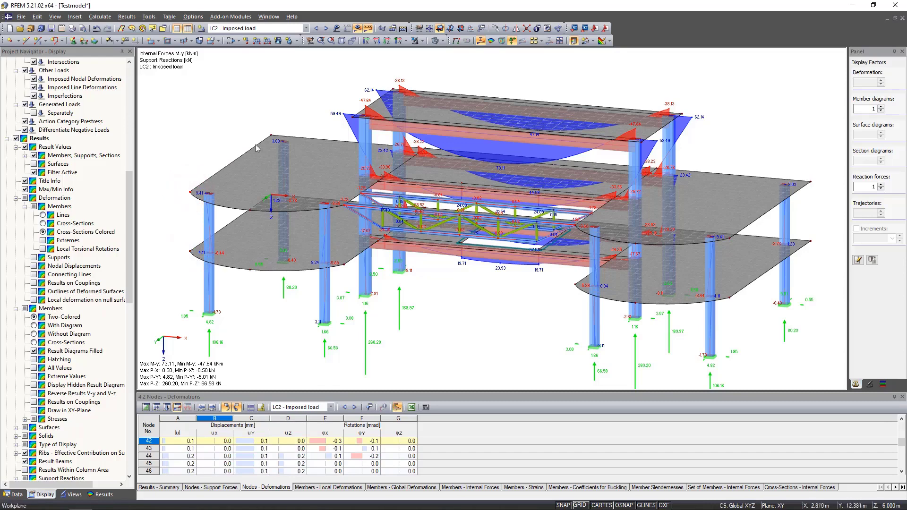
click(270, 135)
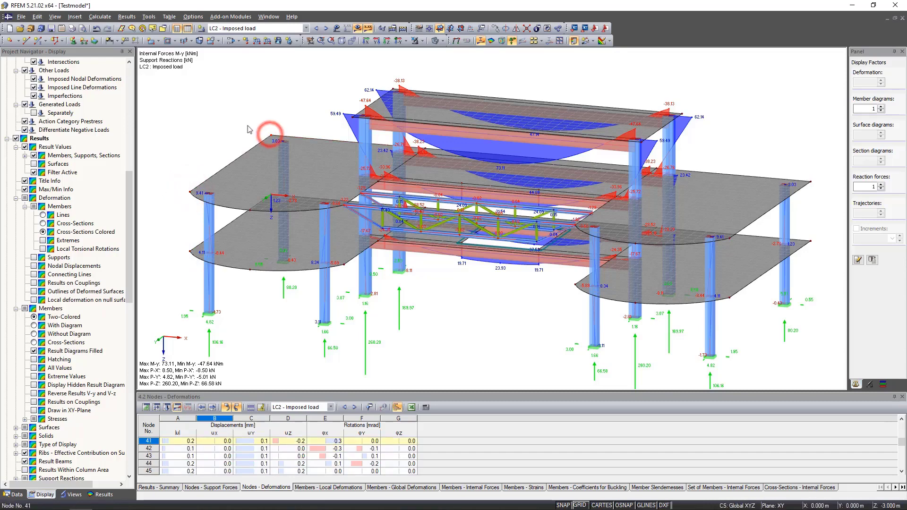